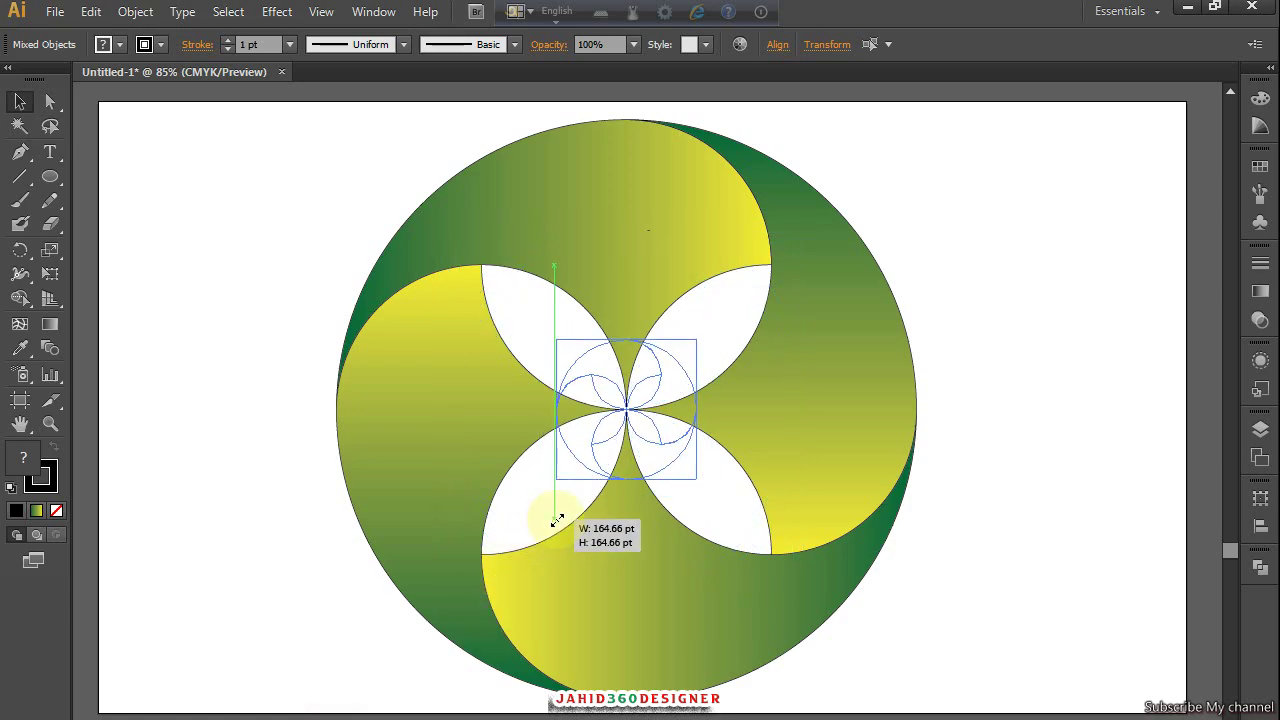
# Move the finished emblem to the artboard's upper-right corner and draw a large circle with no fill in the cleared space
pyautogui.moveTo(630, 400); pyautogui.dragTo(1080, 188)
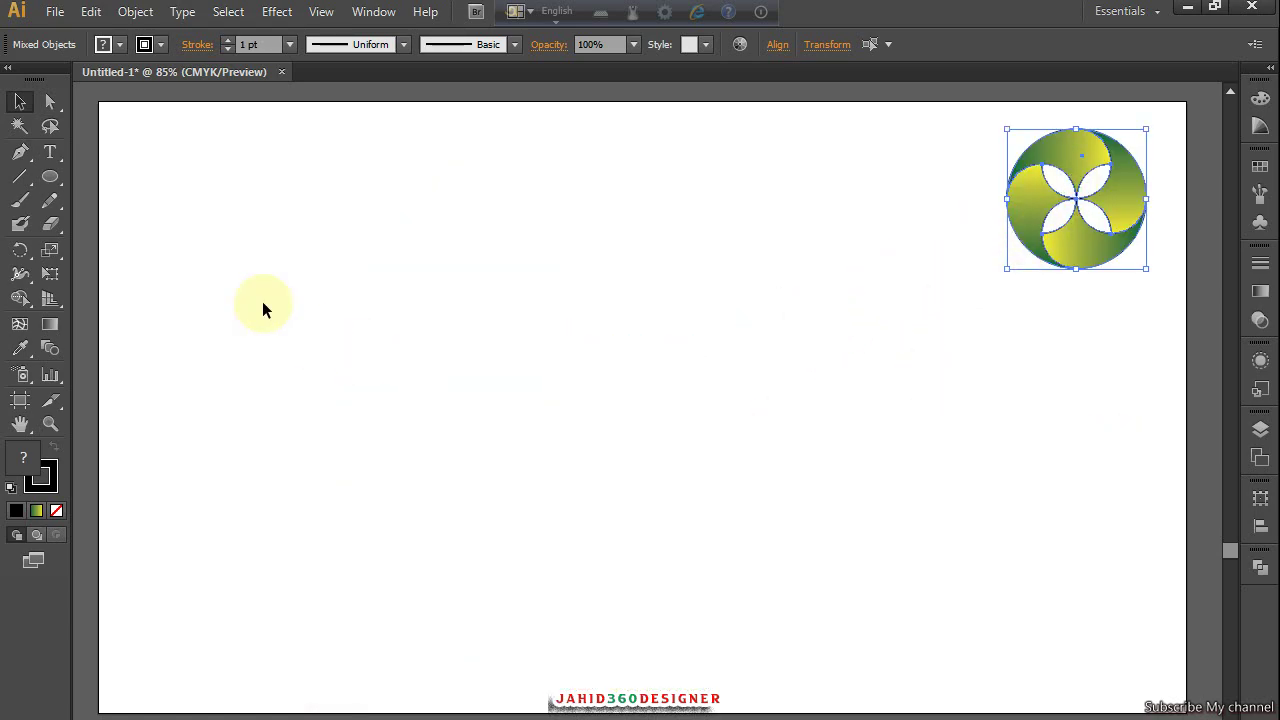
pyautogui.click(56, 180)
pyautogui.moveTo(56, 180); pyautogui.dragTo(150, 226)
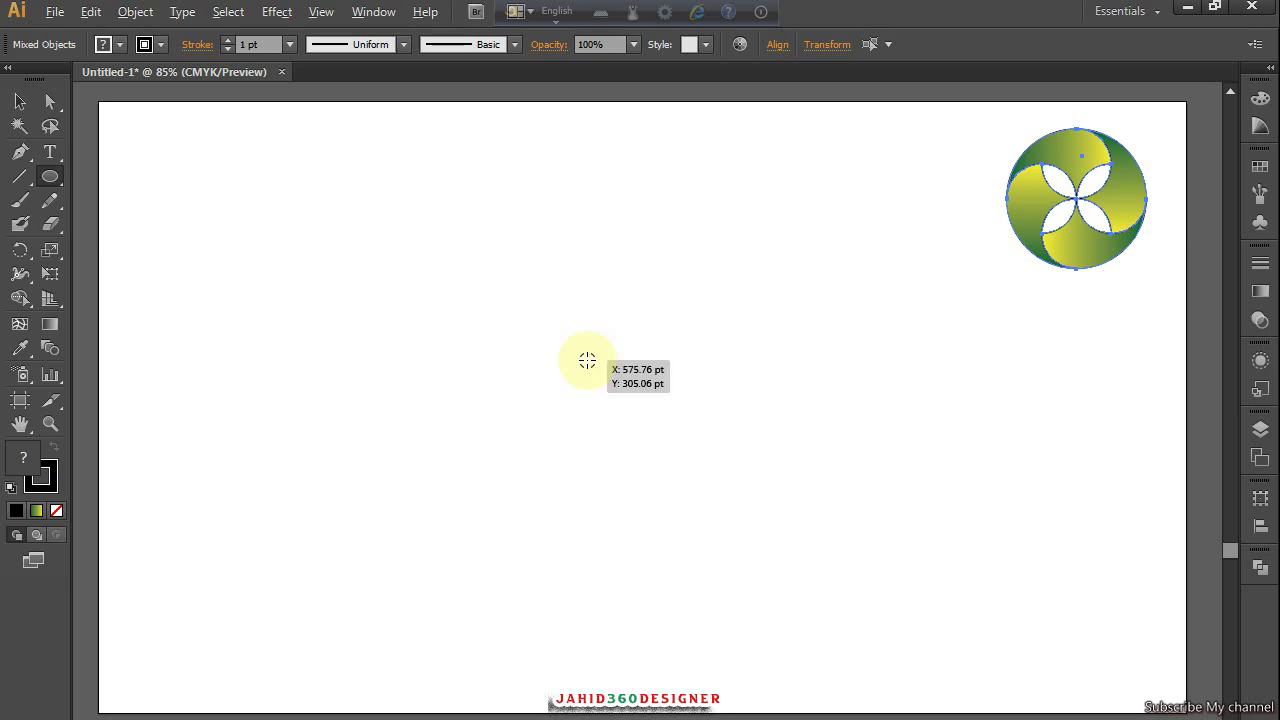
pyautogui.moveTo(587, 360); pyautogui.dragTo(713, 568)
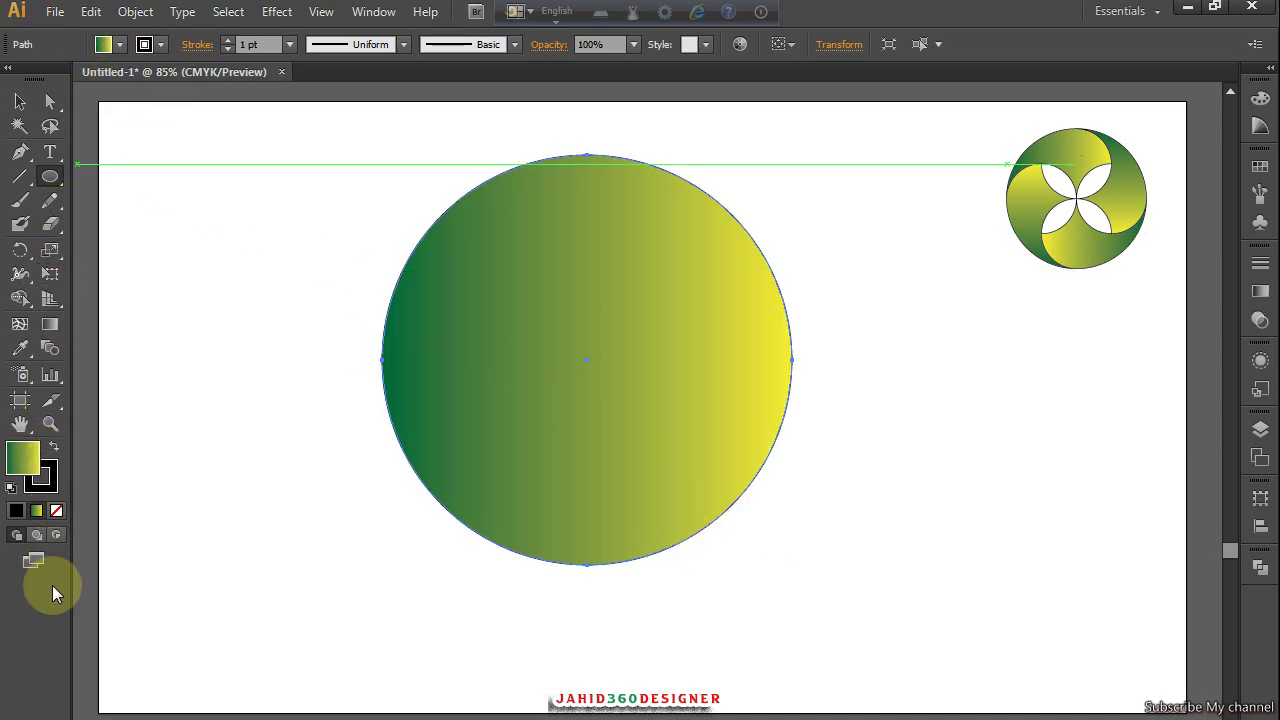
pyautogui.click(56, 511)
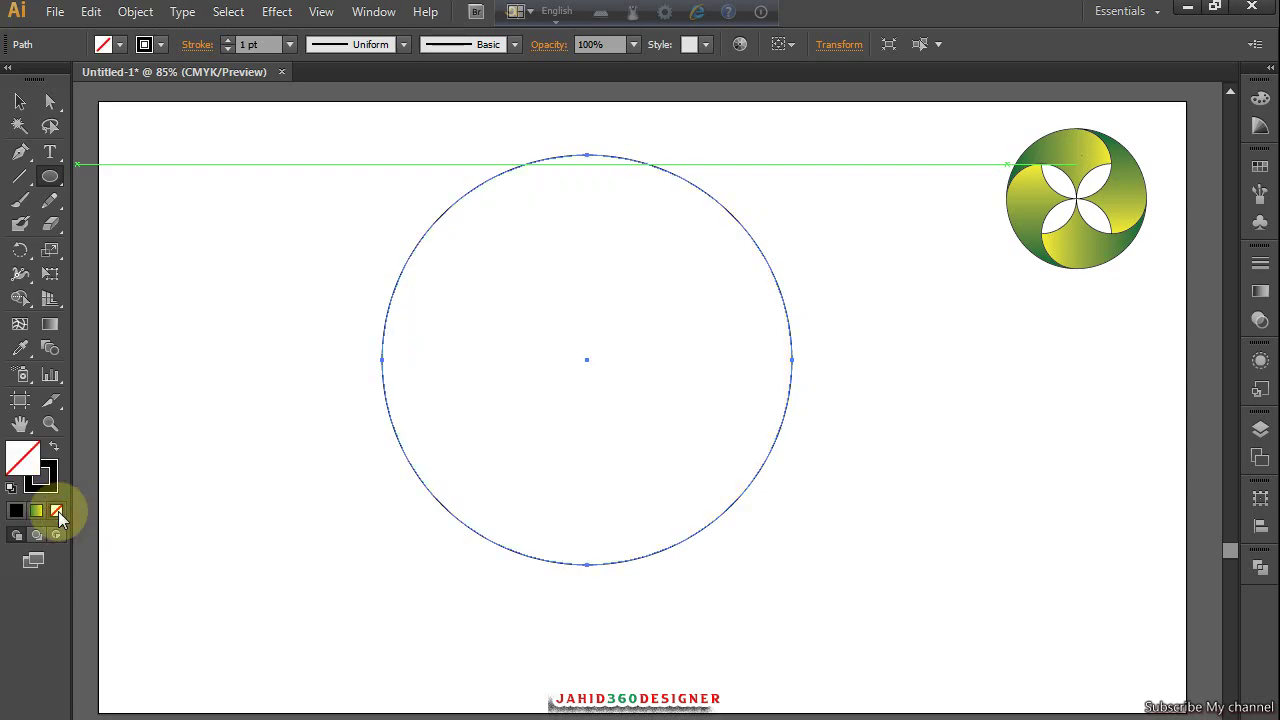
# Paste a copy of the circle in front and scale it to half size, keeping its top point fixed
pyautogui.click(22, 103)
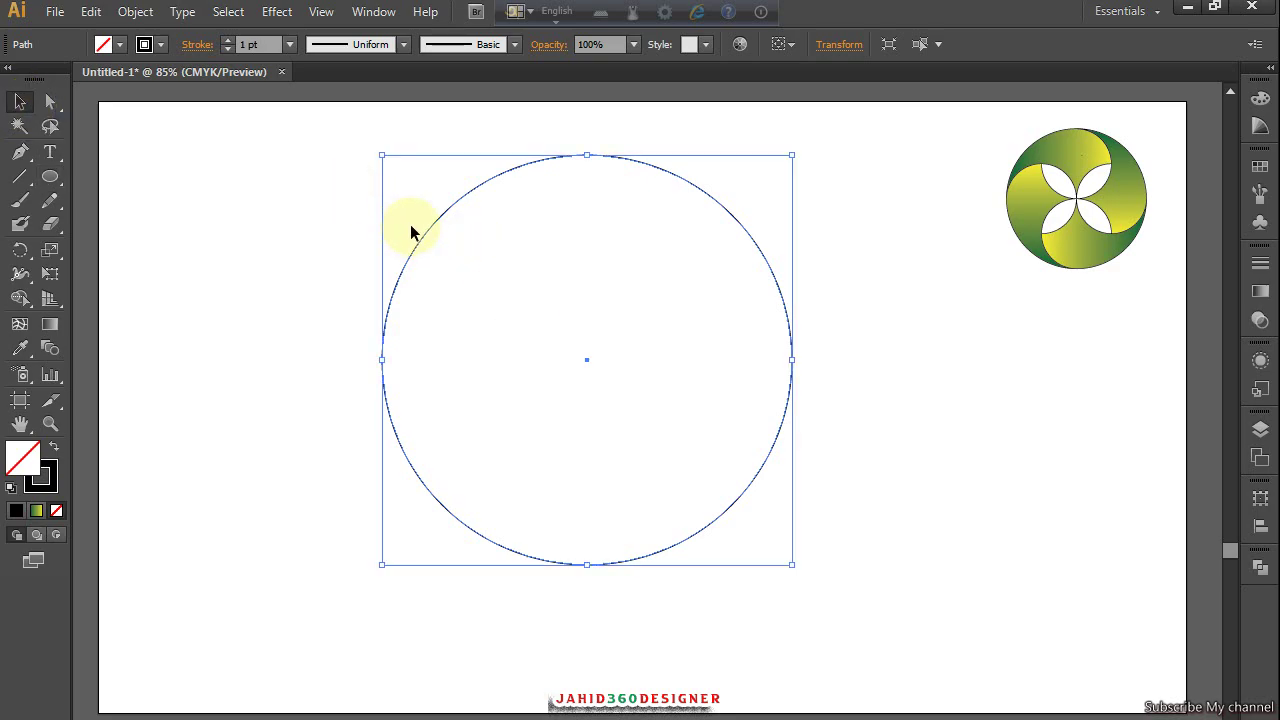
pyautogui.click(92, 12)
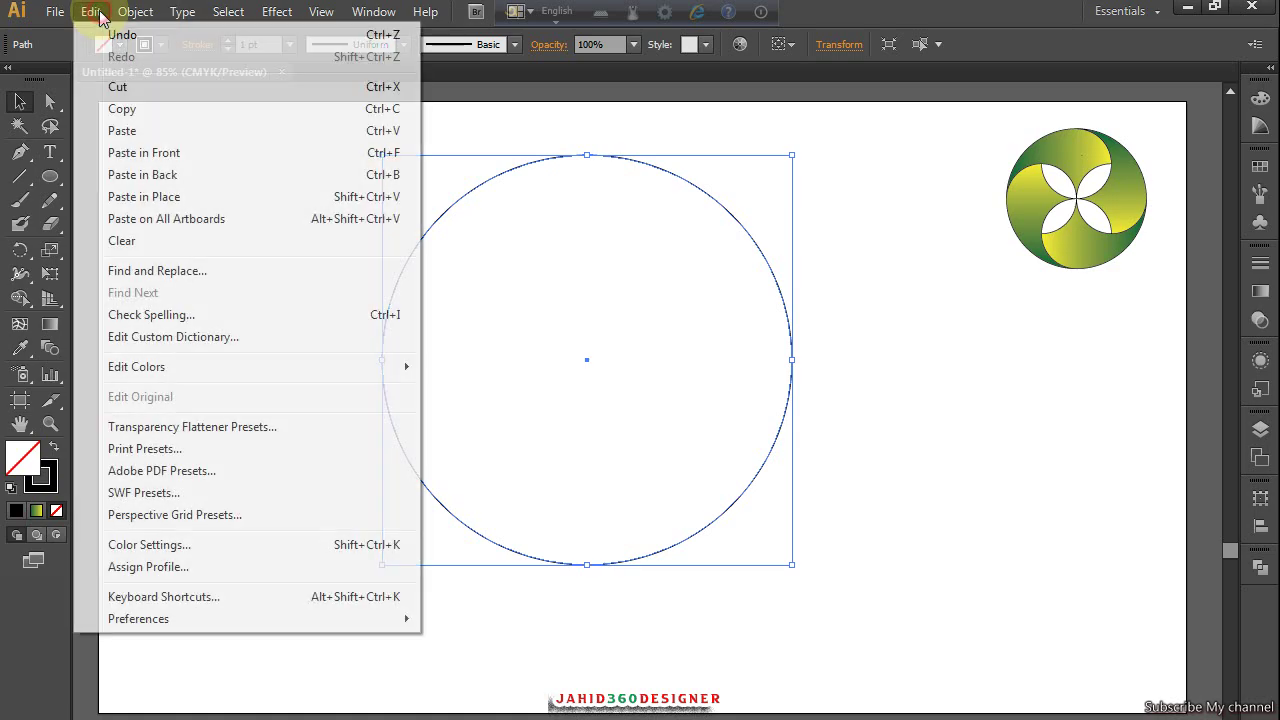
pyautogui.click(141, 109)
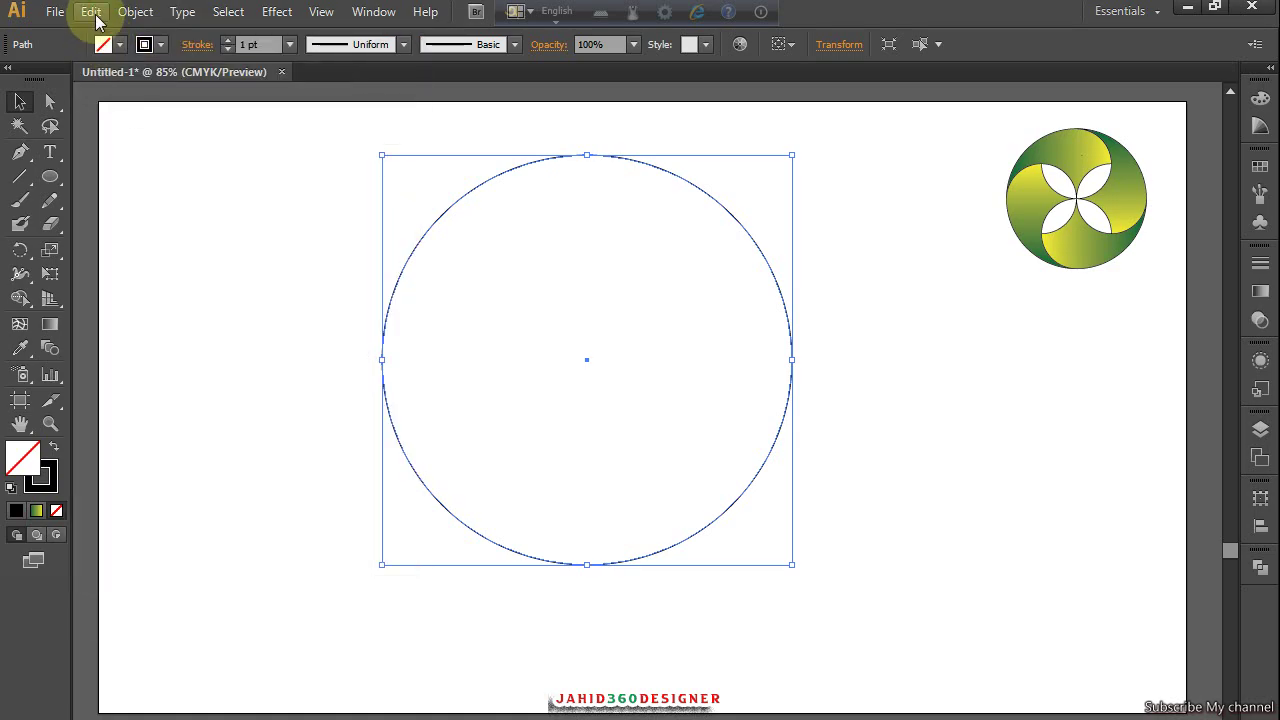
pyautogui.click(91, 12)
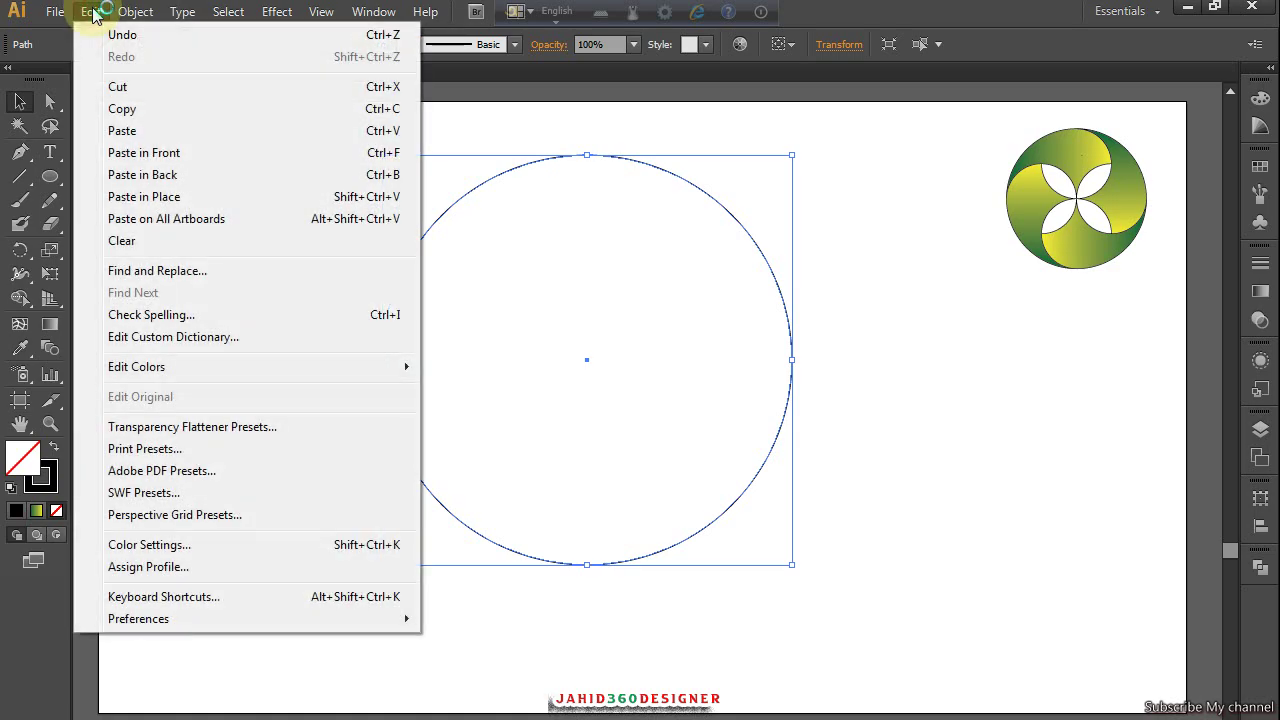
pyautogui.click(168, 151)
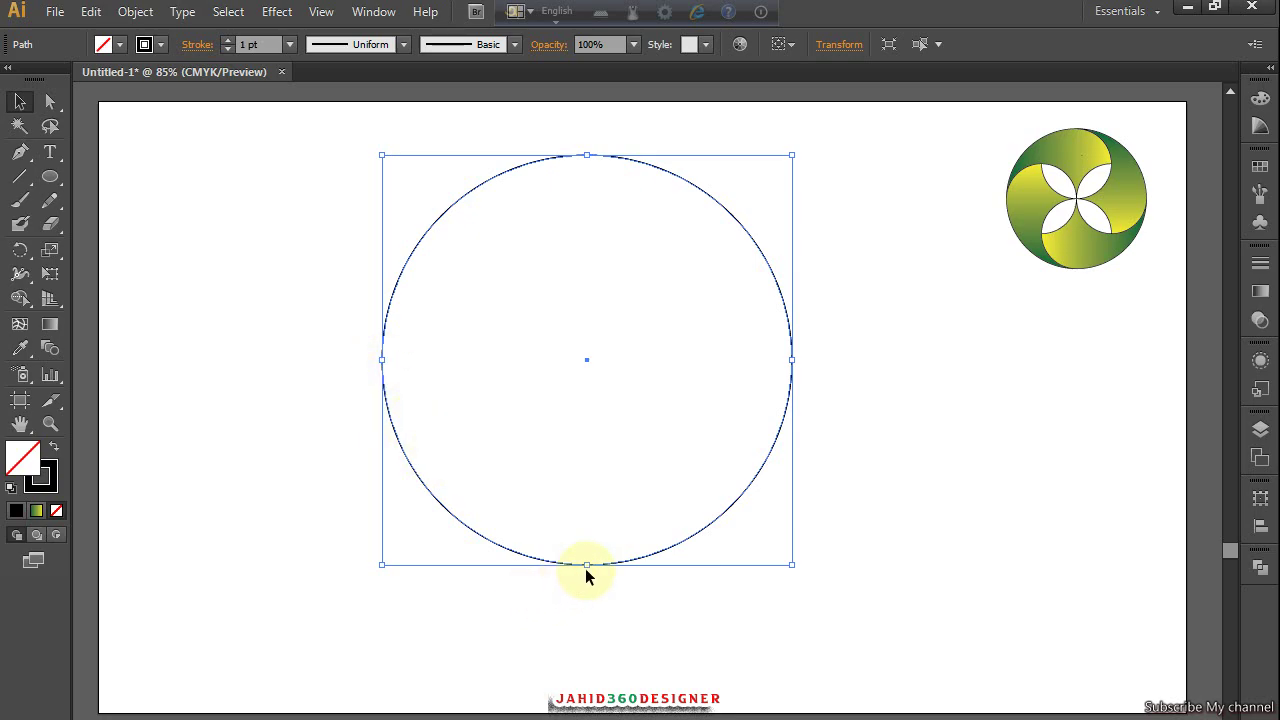
pyautogui.moveTo(588, 565); pyautogui.dragTo(602, 359)
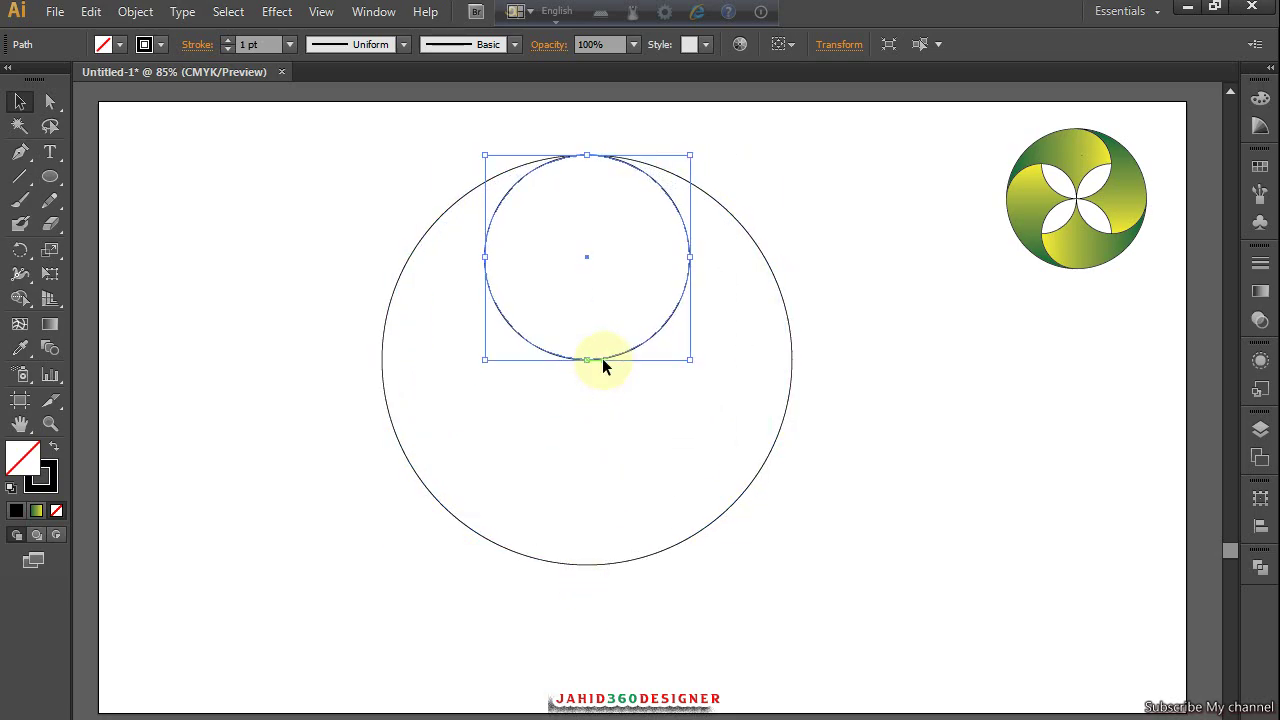
# Rotate copies of the small circle by 90° around the large circle's centre until four small circles fill it
pyautogui.click(18, 256)
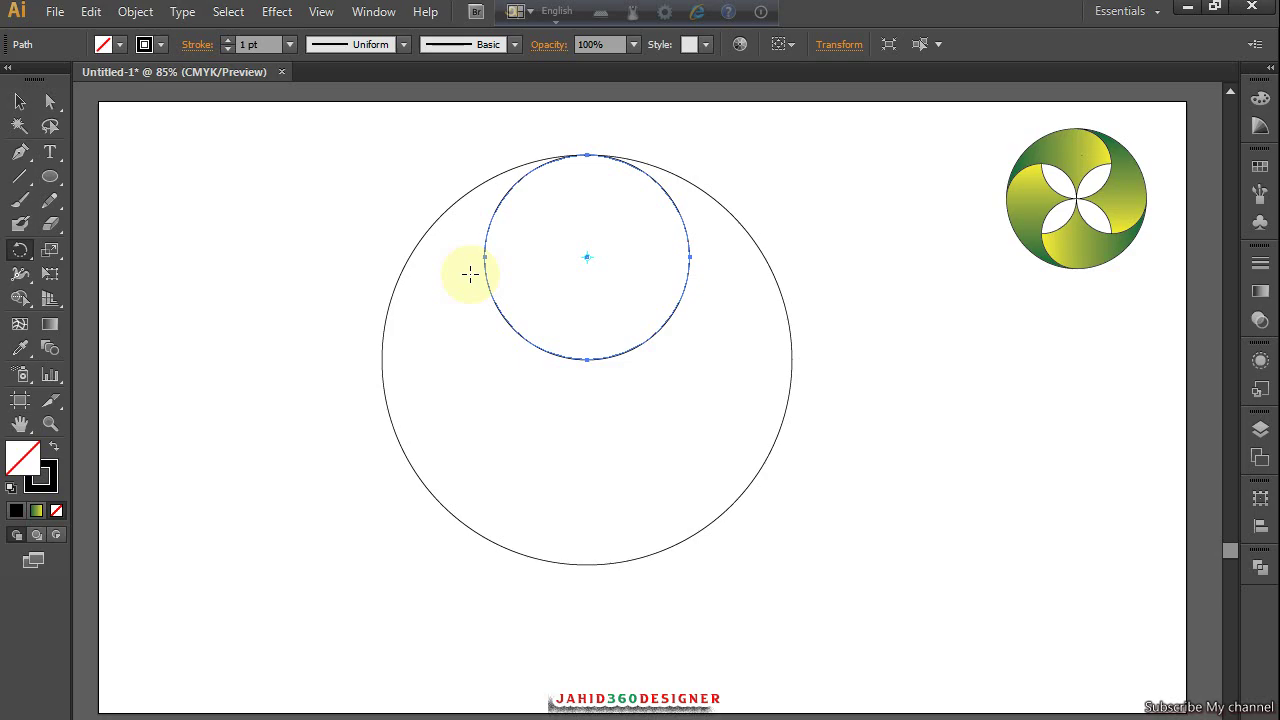
pyautogui.click(586, 359)
pyautogui.press('super')
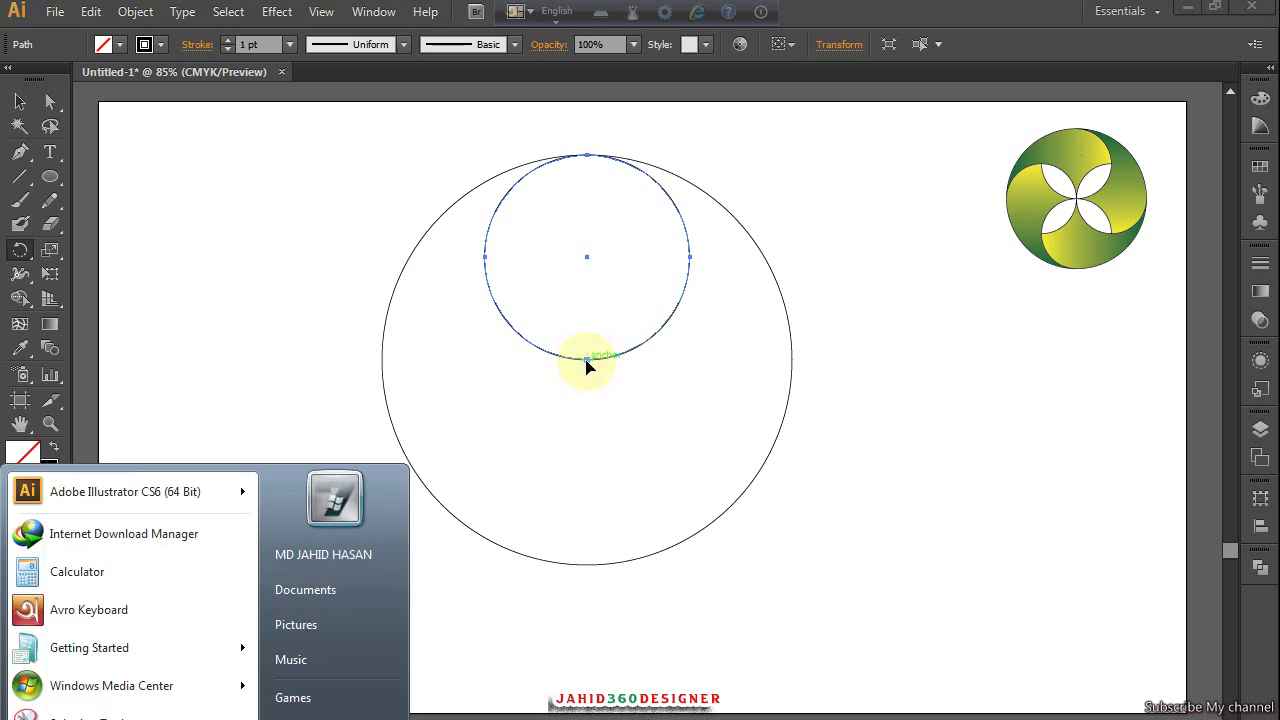
pyautogui.press('Escape')
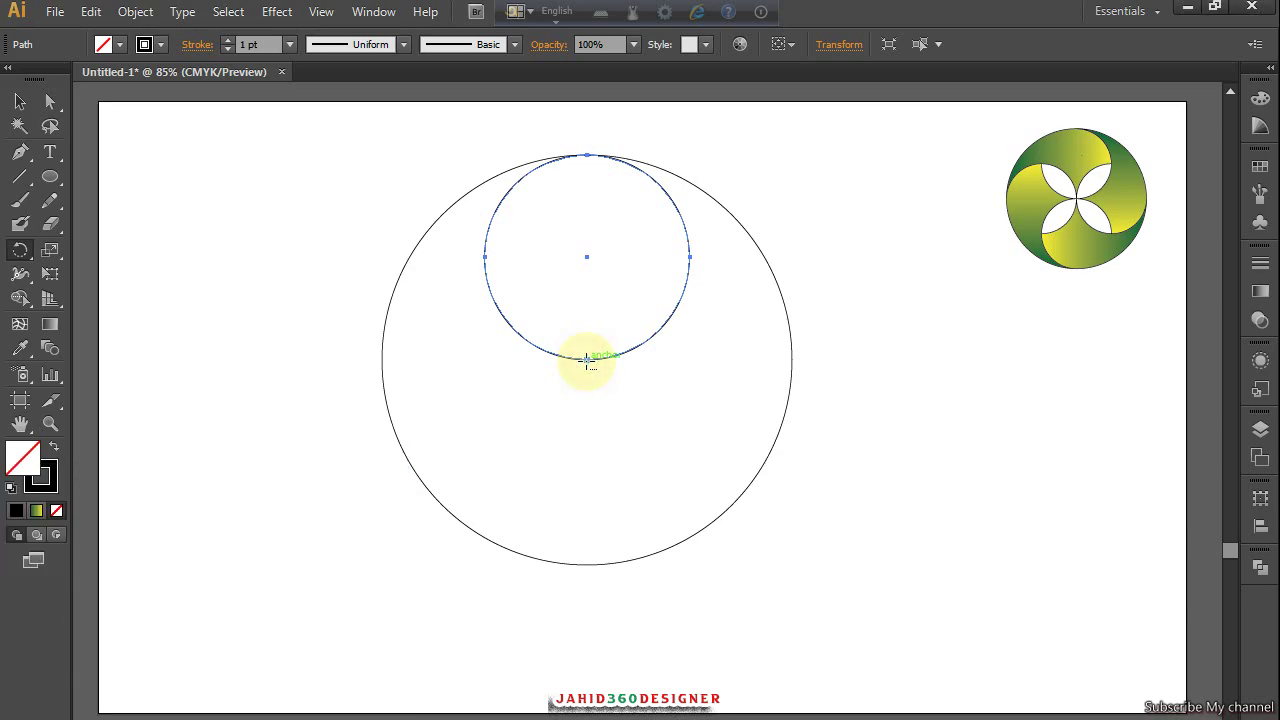
pyautogui.keyDown('alt'); pyautogui.click(586, 360); pyautogui.keyUp('alt')
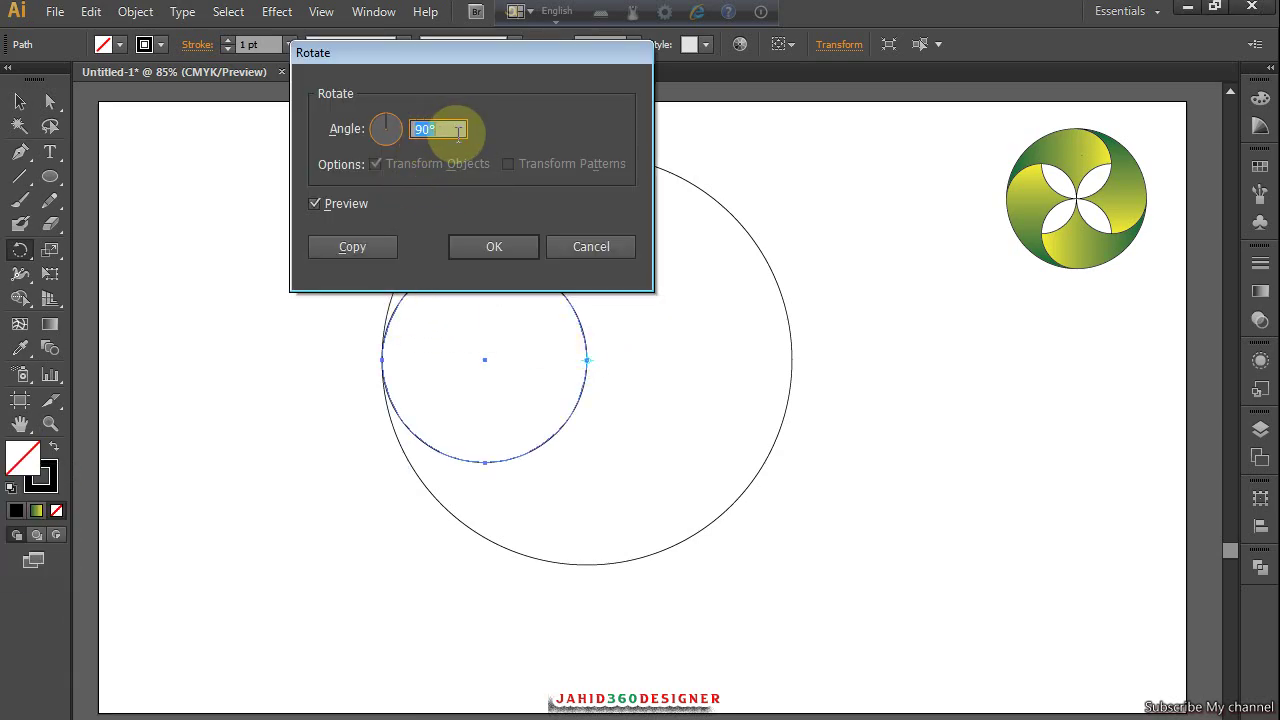
pyautogui.click(349, 248)
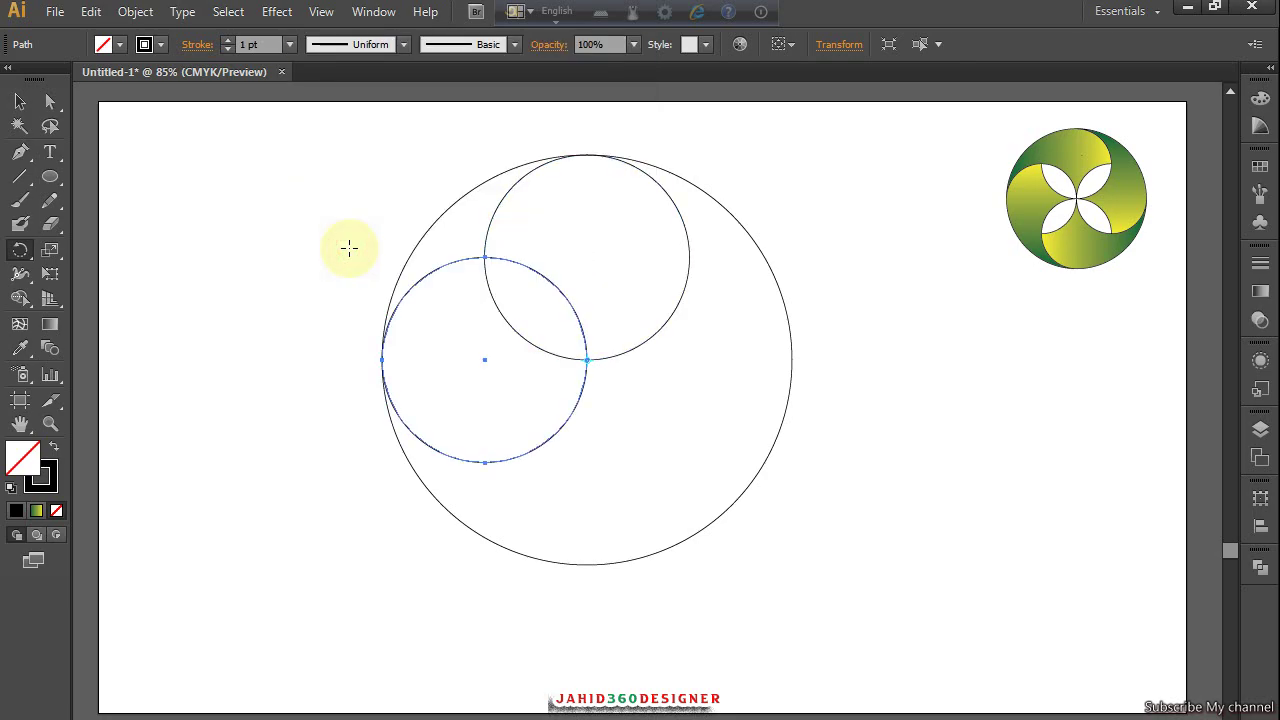
pyautogui.press('v')
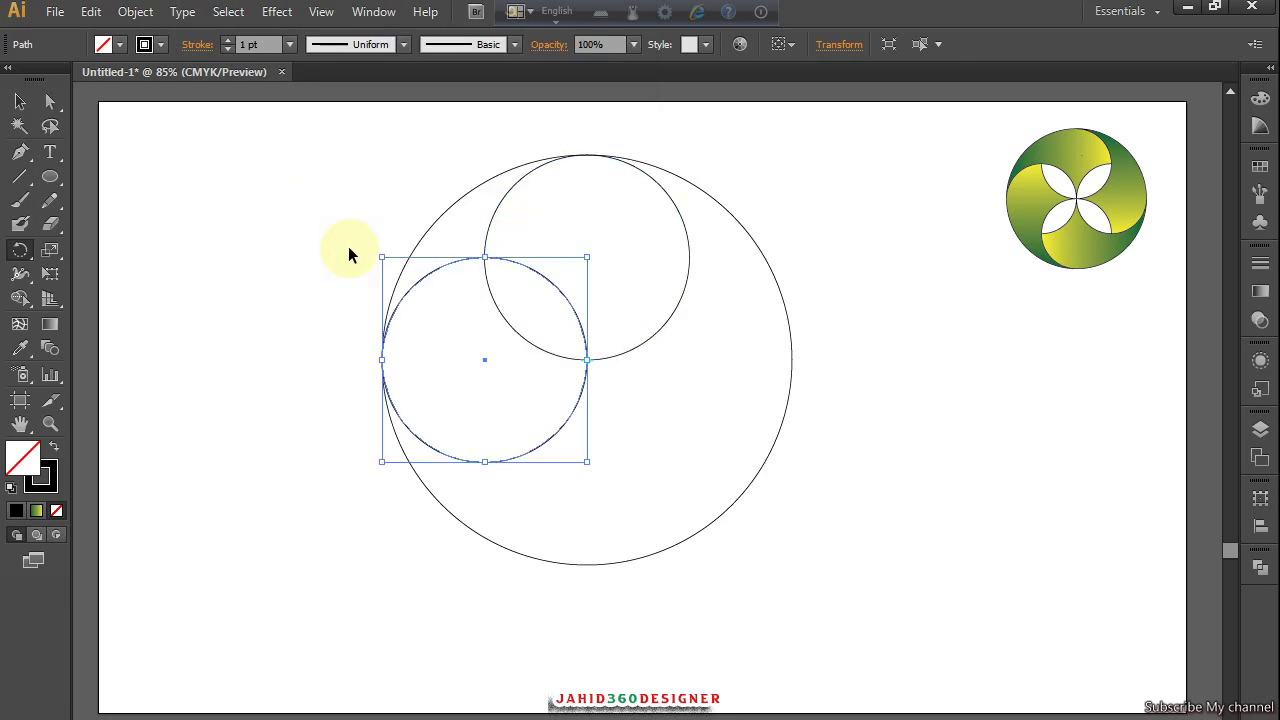
pyautogui.hotkey('ctrl', 'd')
pyautogui.hotkey('ctrl', 'd')
pyautogui.press('r')
# Select all the circles and merge the upper-left outer region with the top circle's main region using Shape Builder
pyautogui.click(21, 102)
pyautogui.moveTo(314, 166); pyautogui.dragTo(836, 607)
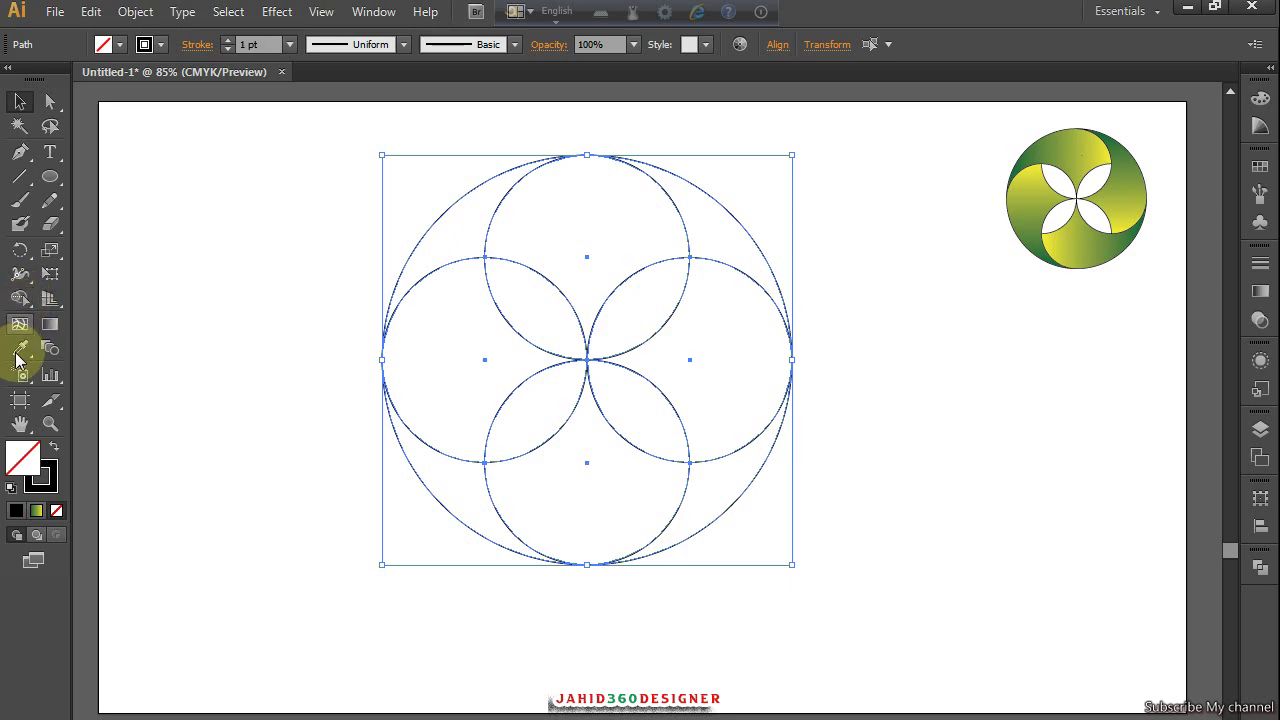
pyautogui.click(26, 304)
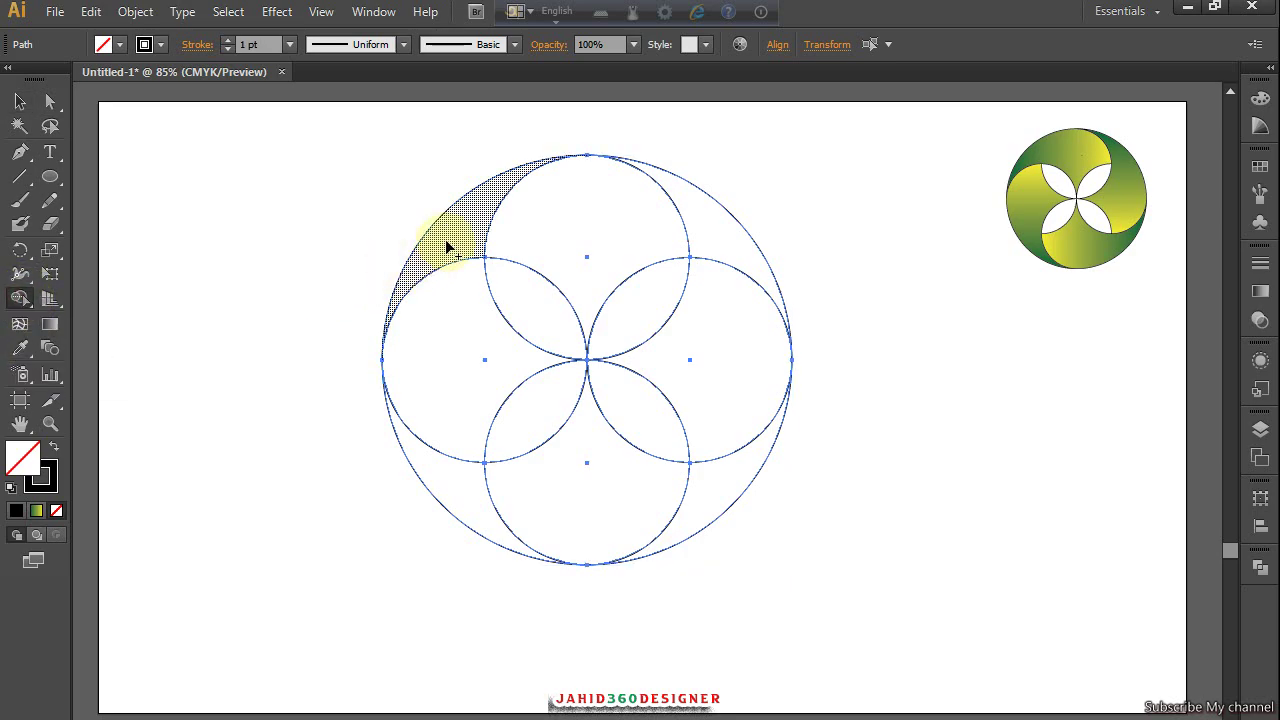
pyautogui.moveTo(449, 243); pyautogui.dragTo(543, 214)
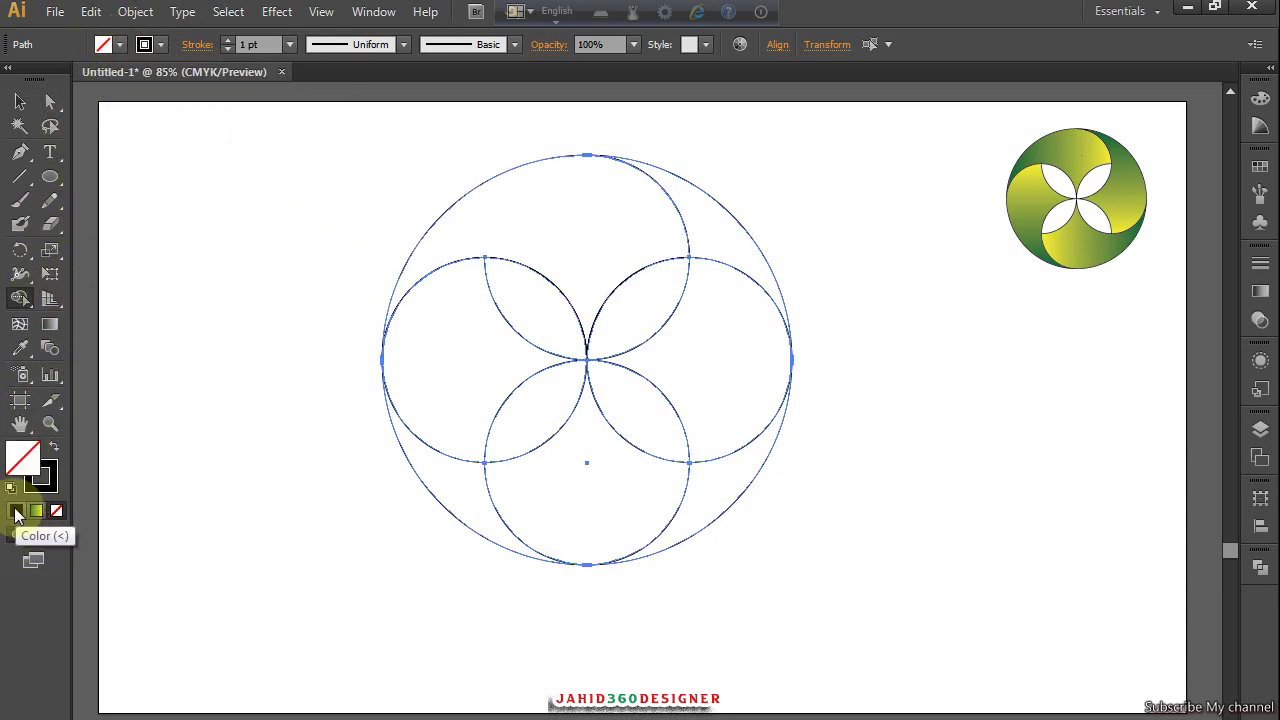
# Fill the merged top region with red using Shape Builder
pyautogui.click(118, 44)
pyautogui.click(69, 80)
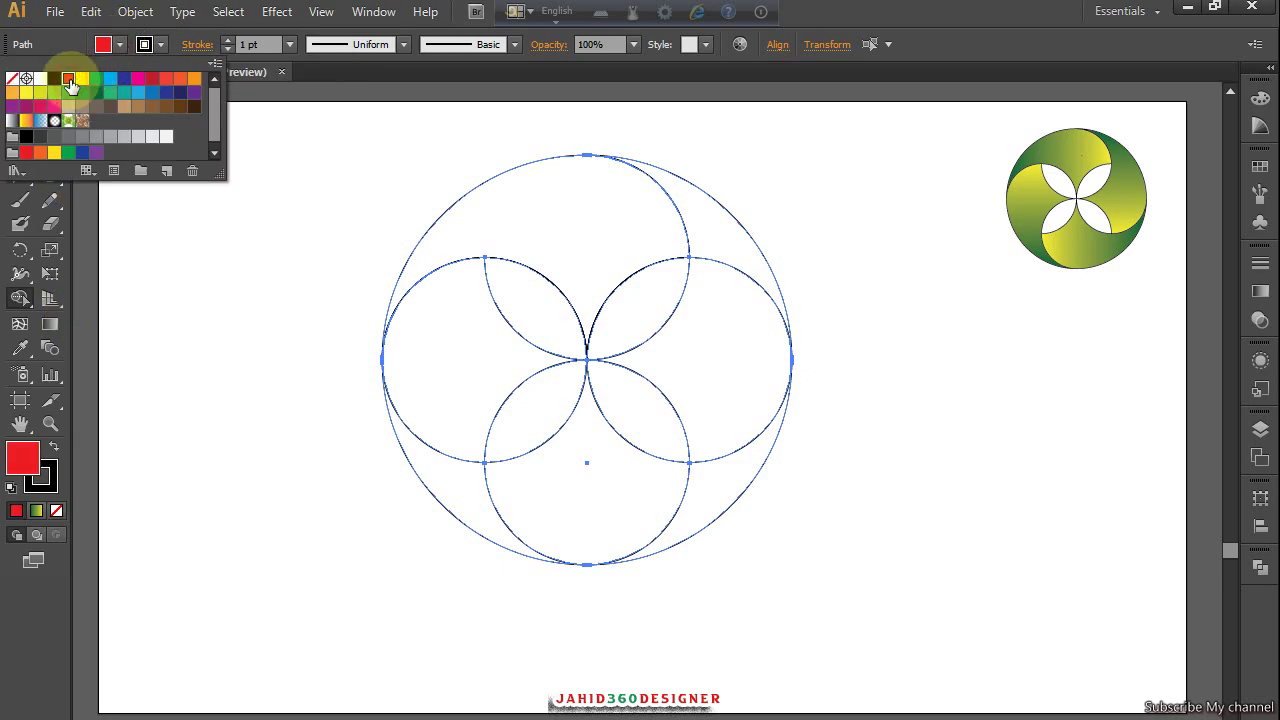
pyautogui.click(558, 220)
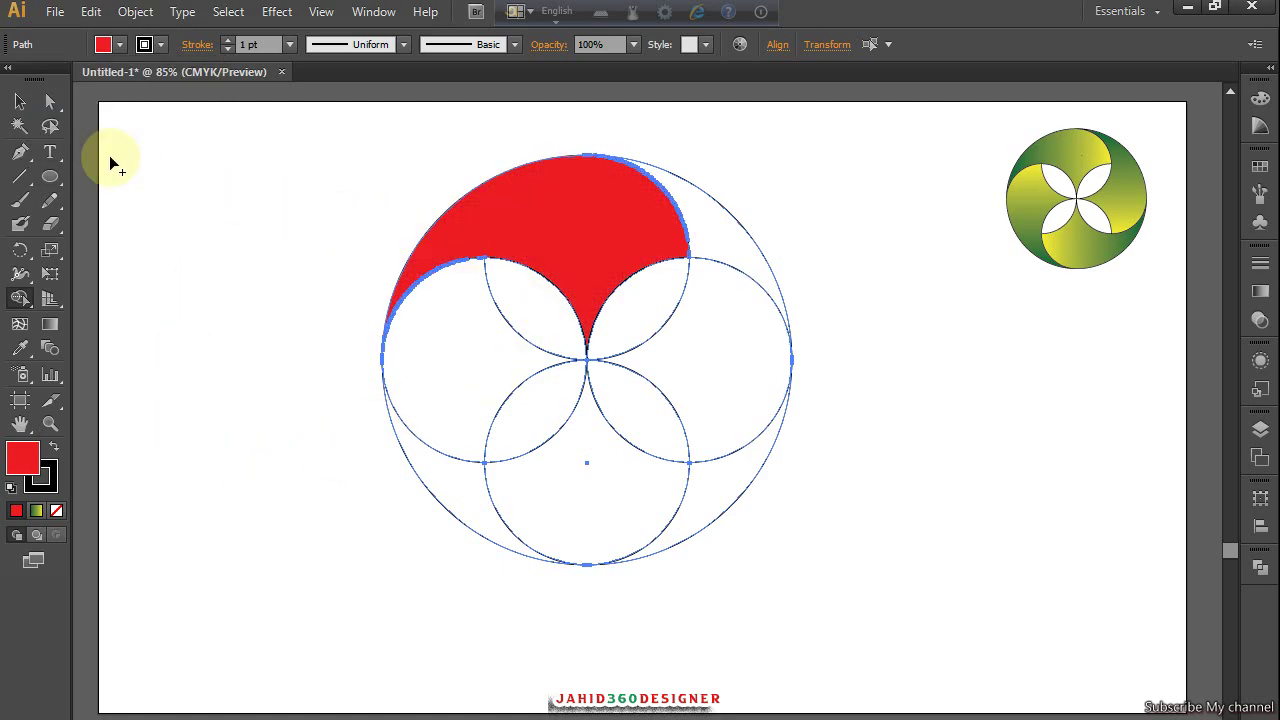
# Separate the red shape from the construction circles and delete the leftover circle outlines
pyautogui.click(19, 101)
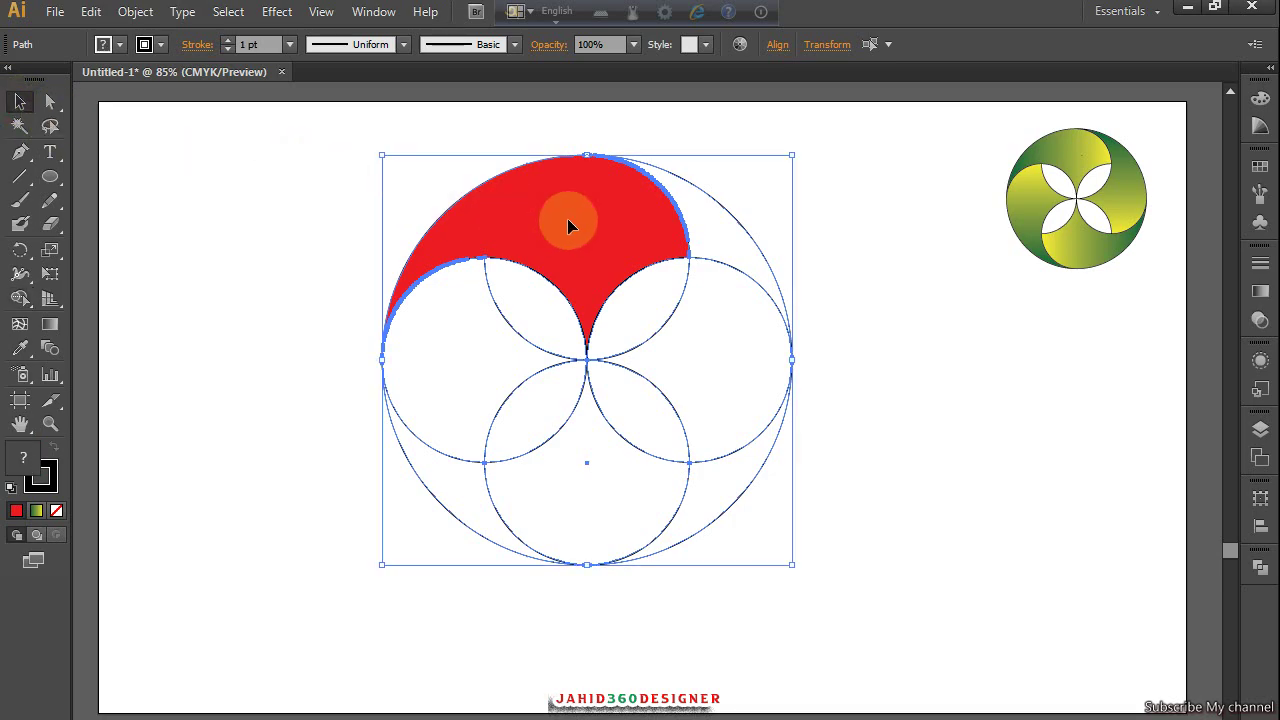
pyautogui.moveTo(540, 232); pyautogui.dragTo(519, 276)
pyautogui.moveTo(463, 340); pyautogui.dragTo(557, 231)
pyautogui.doubleClick(351, 457)
pyautogui.moveTo(151, 393); pyautogui.dragTo(591, 711)
pyautogui.doubleClick(254, 420)
pyautogui.moveTo(347, 537); pyautogui.dragTo(527, 692)
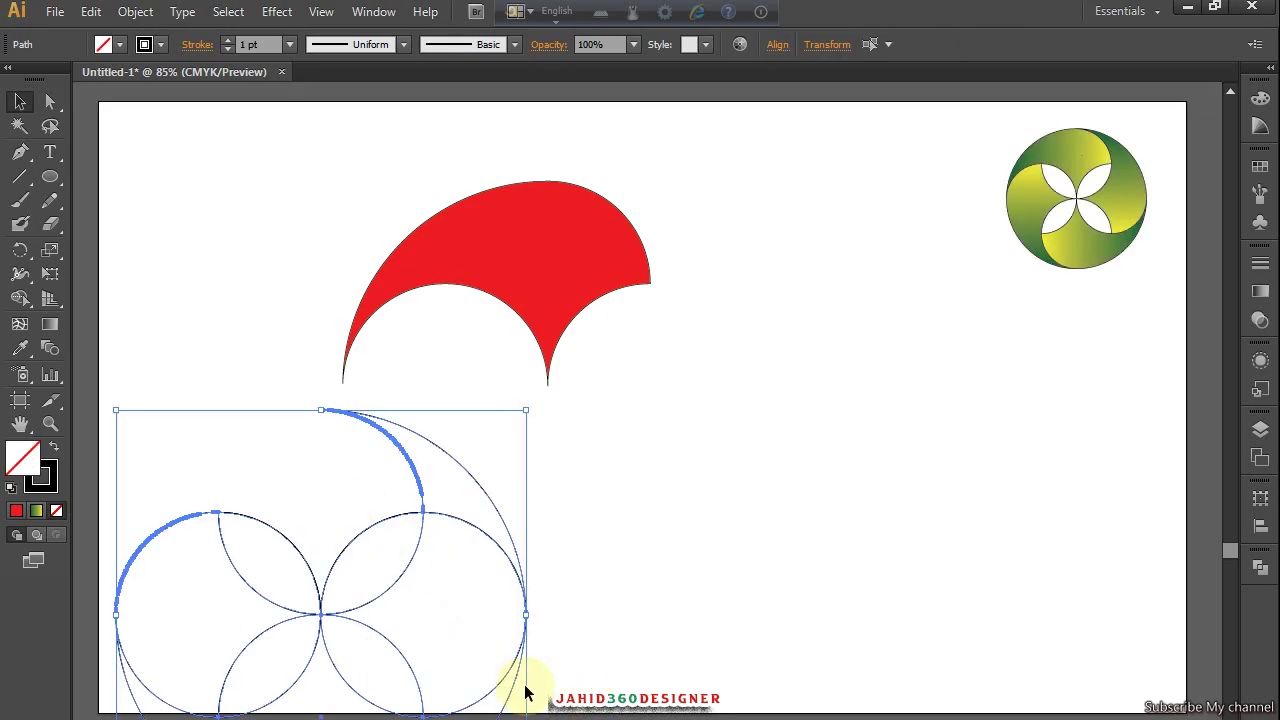
pyautogui.press('Delete')
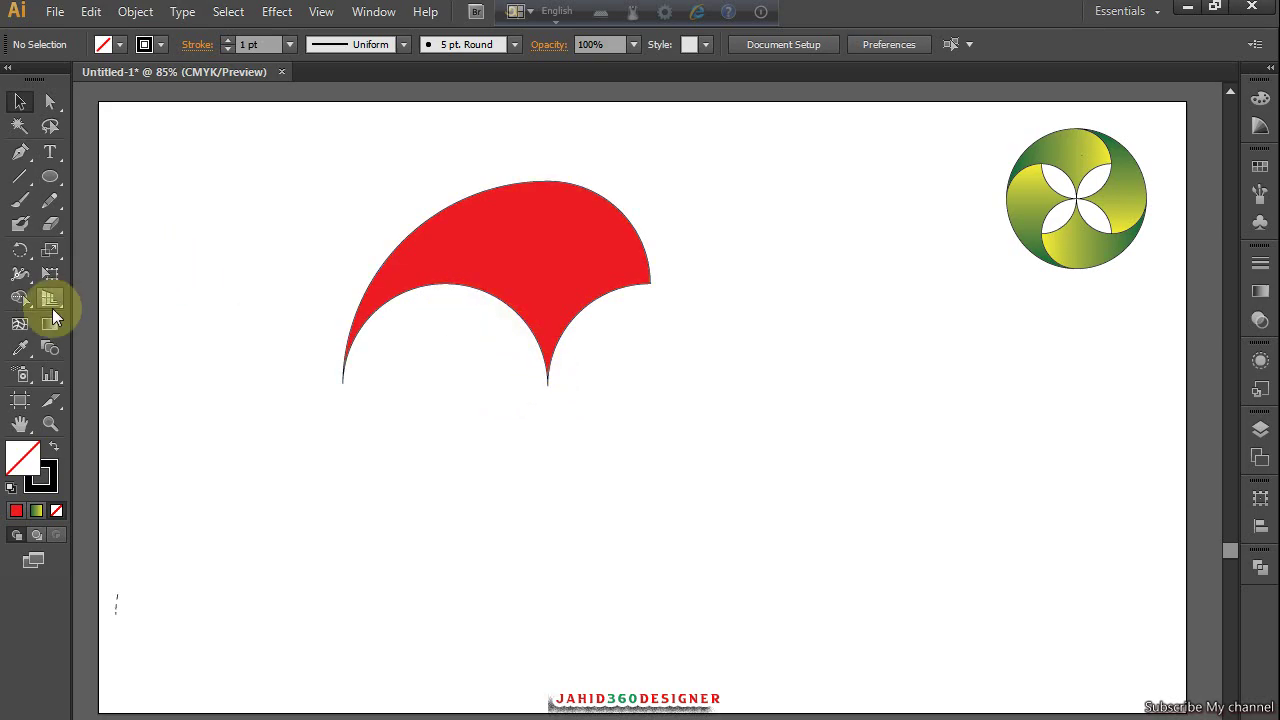
# Rotate copies of the red shape by 90° around its lower tip until four shapes complete the circular emblem
pyautogui.click(424, 283)
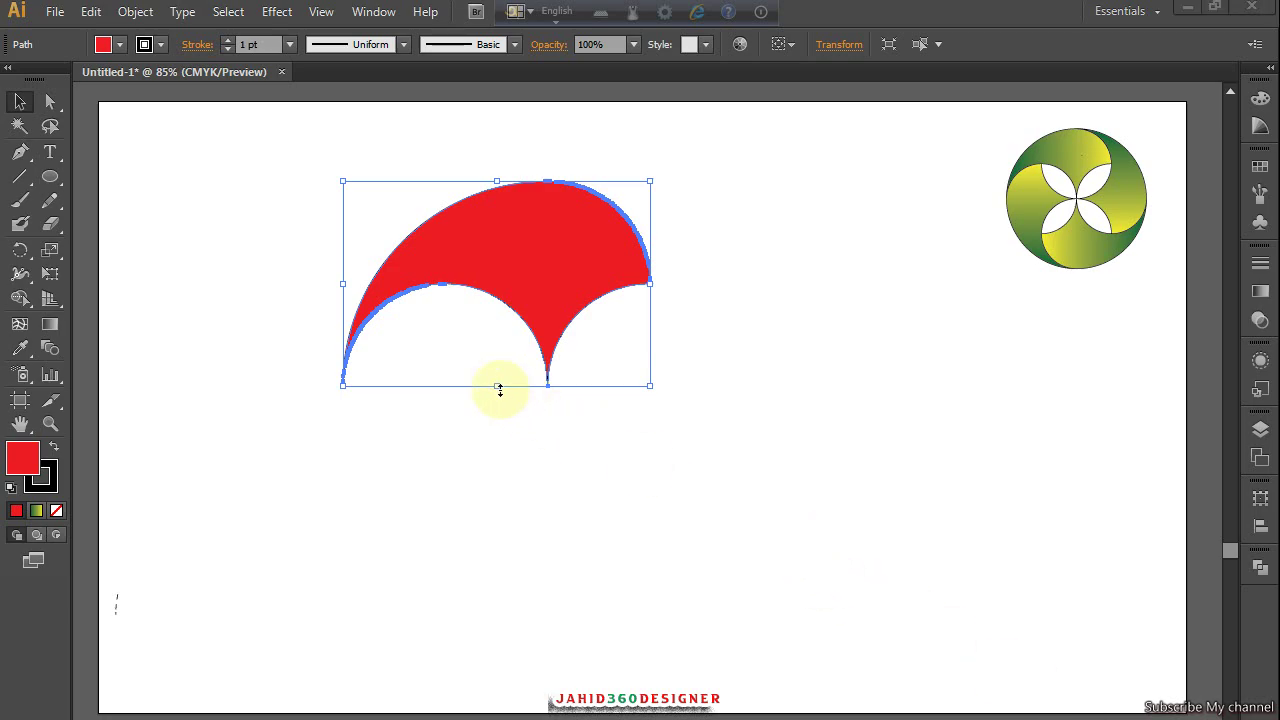
pyautogui.click(20, 251)
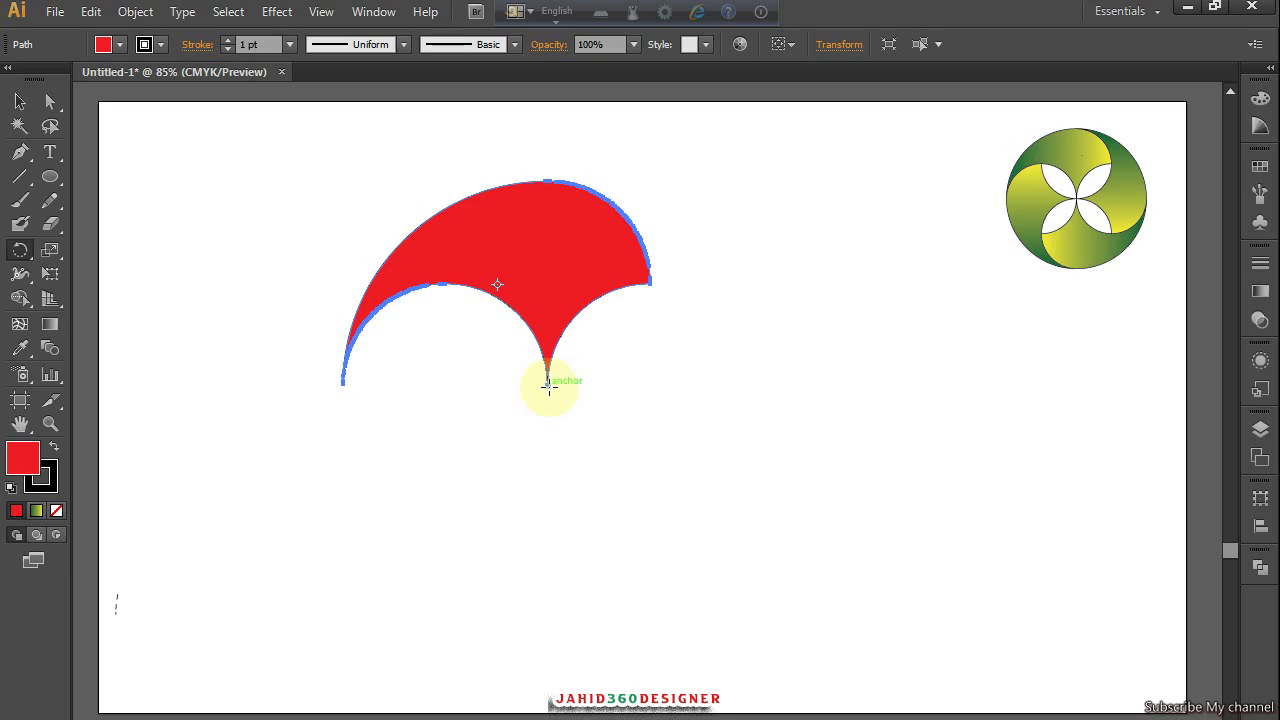
pyautogui.click(548, 384)
pyautogui.press('super')
pyautogui.press('super')
pyautogui.keyDown('alt'); pyautogui.click(548, 386); pyautogui.keyUp('alt')
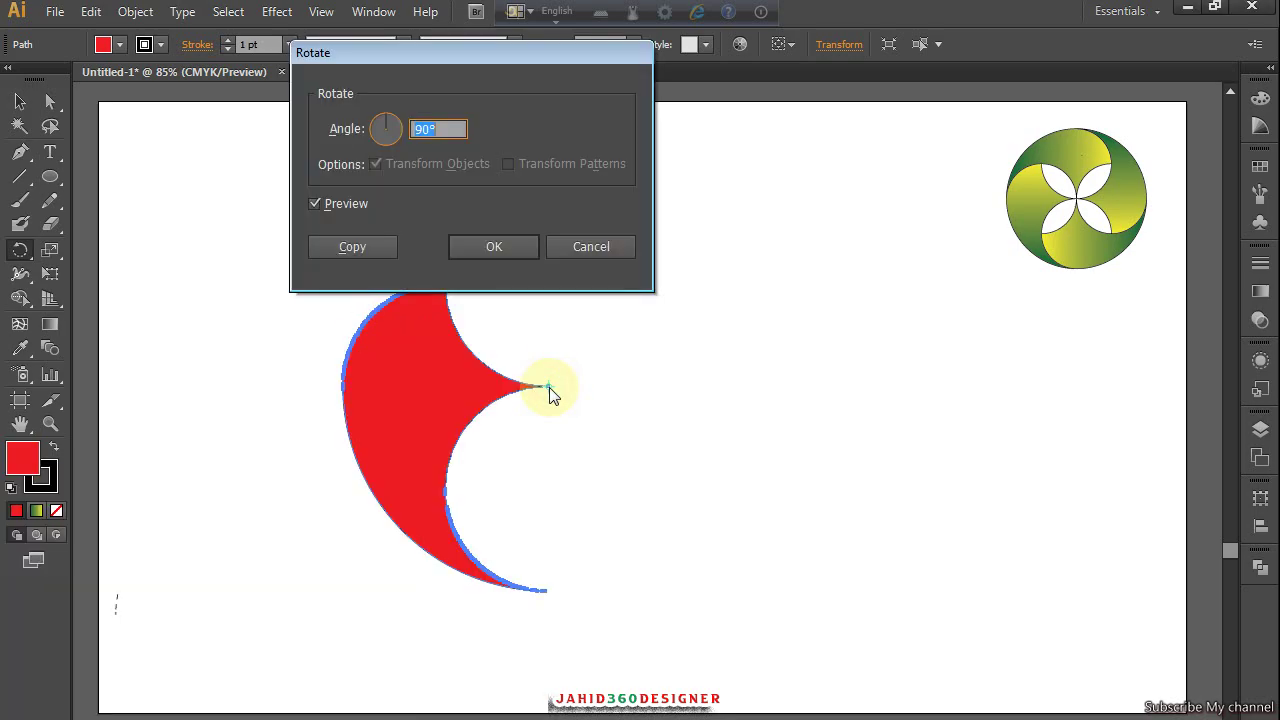
pyautogui.click(363, 247)
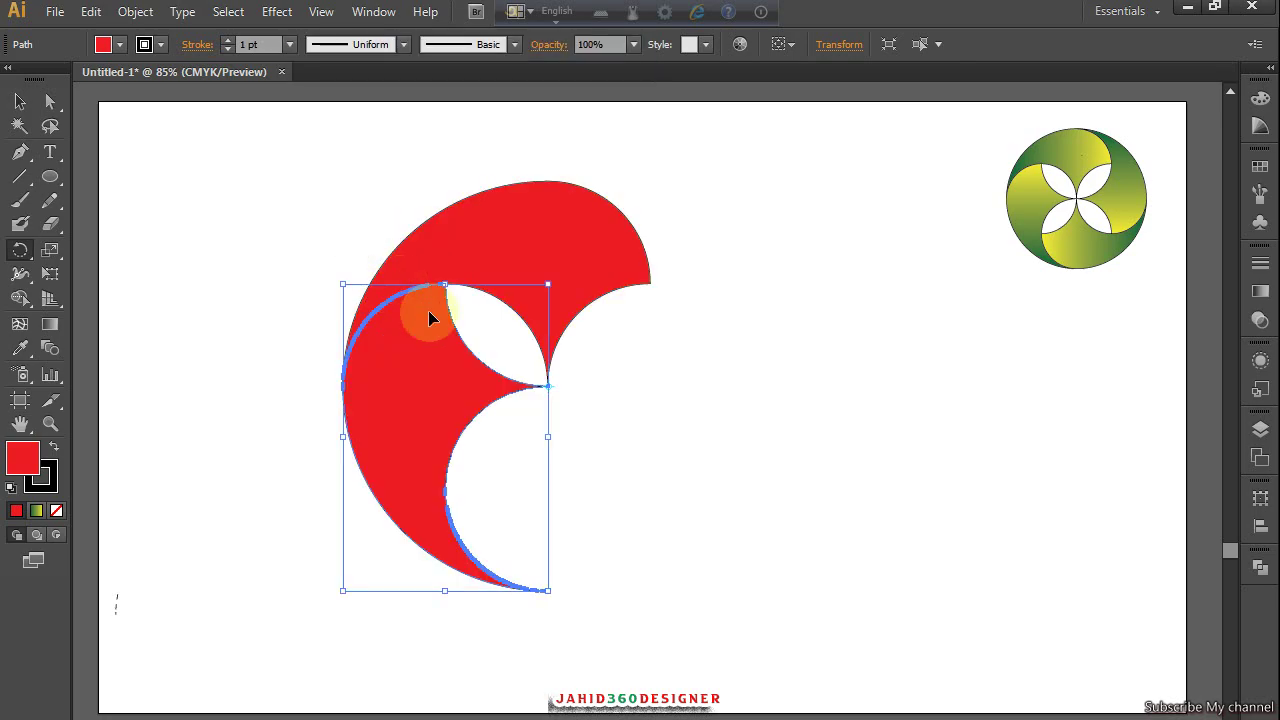
pyautogui.hotkey('ctrl', 'd')
pyautogui.hotkey('ctrl', 'd')
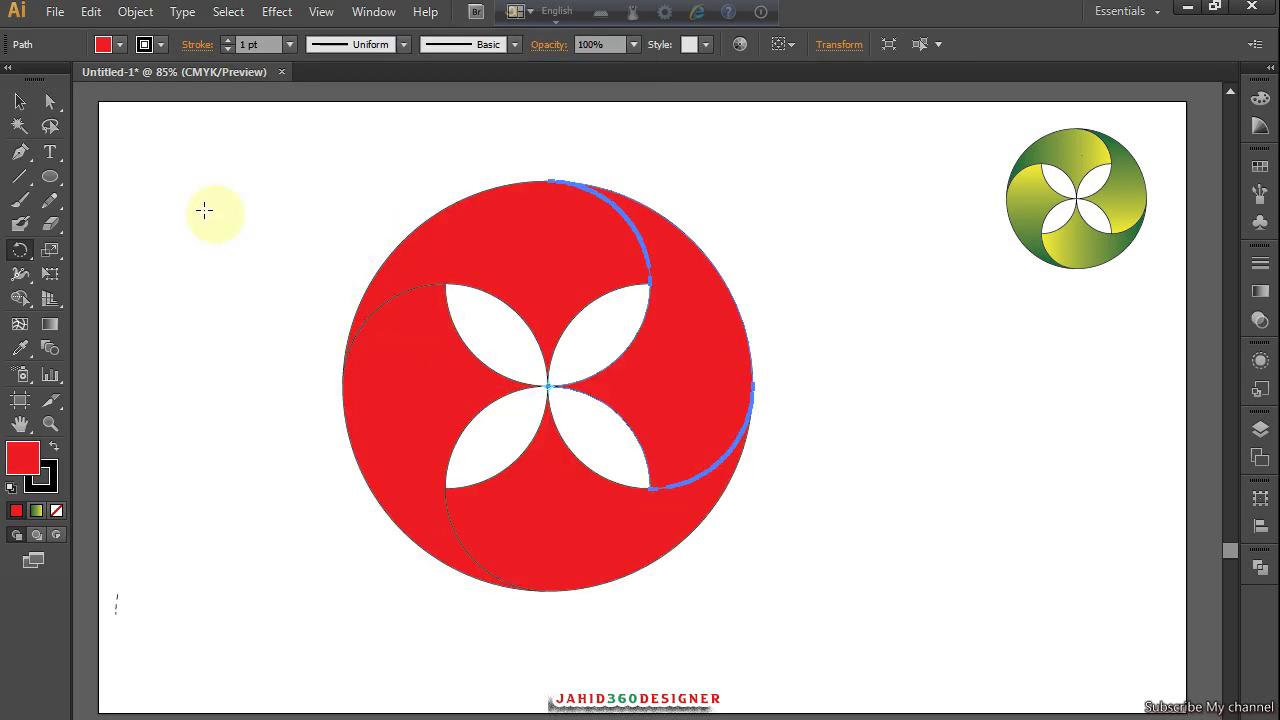
# Apply the green-to-yellow linear gradient to all four red shapes and enlarge the whole emblem from its centre
pyautogui.click(20, 101)
pyautogui.click(230, 166)
pyautogui.moveTo(231, 168); pyautogui.dragTo(791, 597)
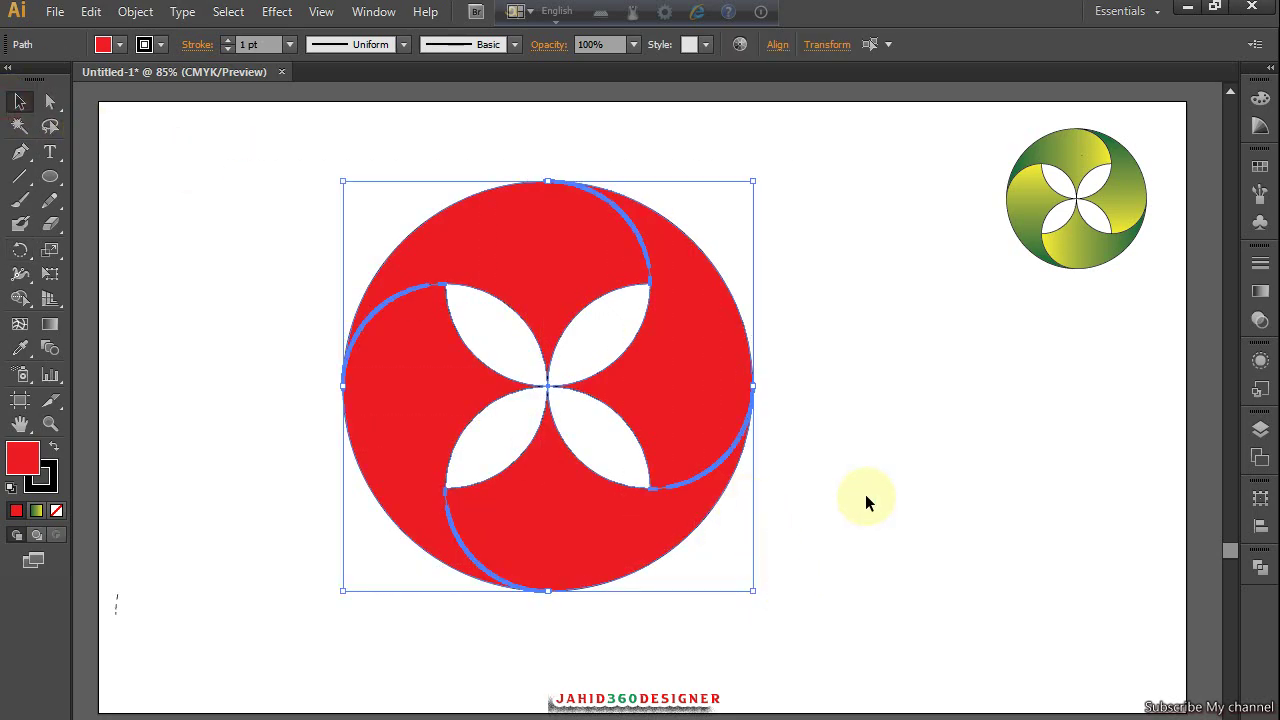
pyautogui.click(1259, 291)
pyautogui.click(1022, 288)
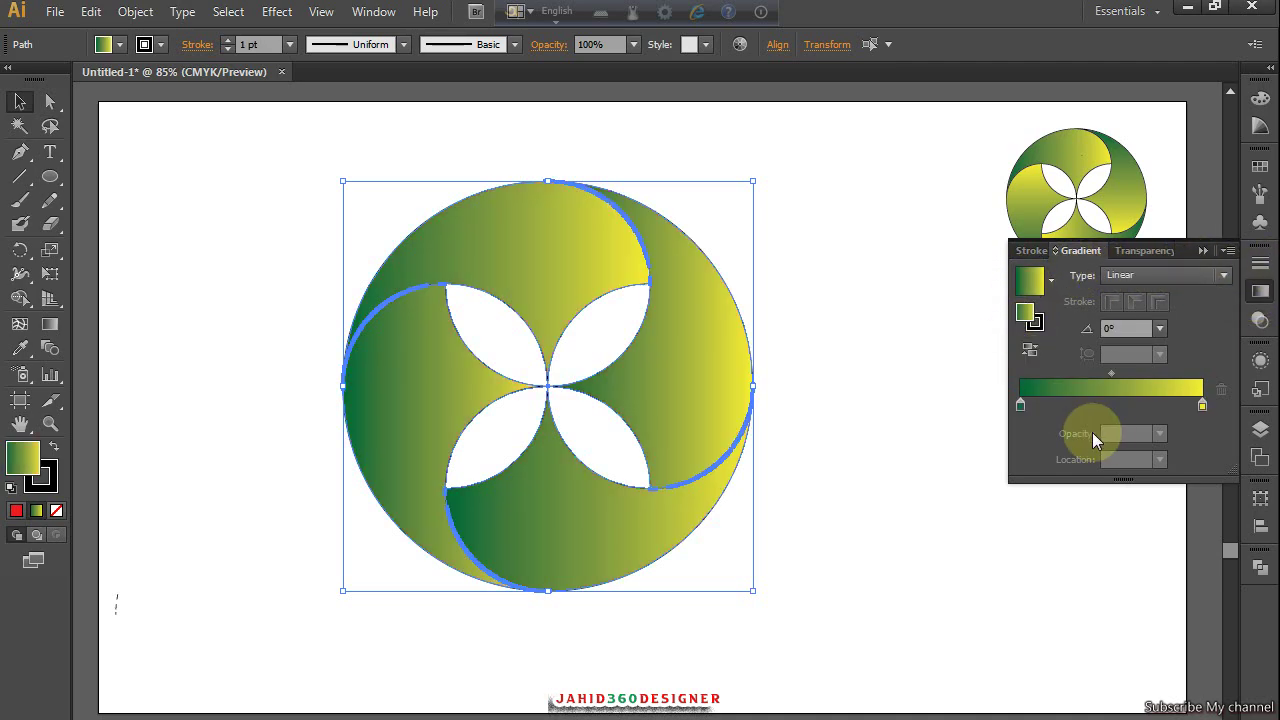
pyautogui.click(1202, 251)
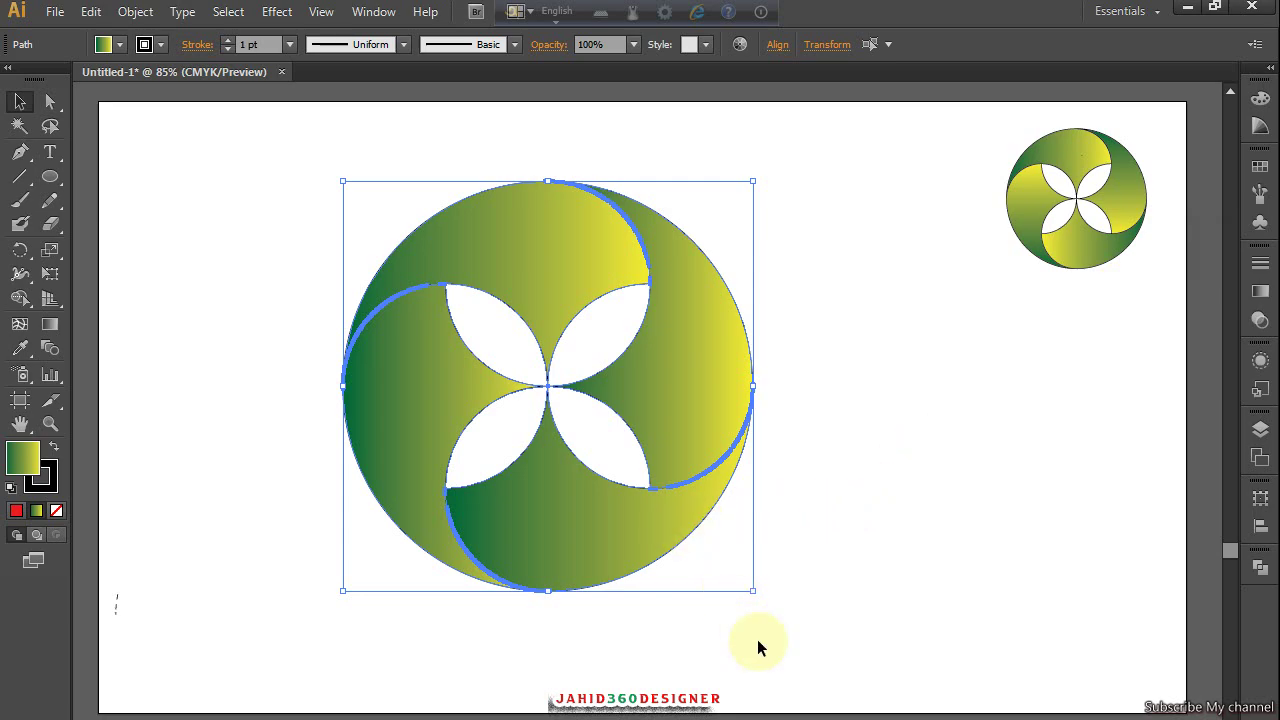
pyautogui.moveTo(755, 590); pyautogui.dragTo(845, 665)
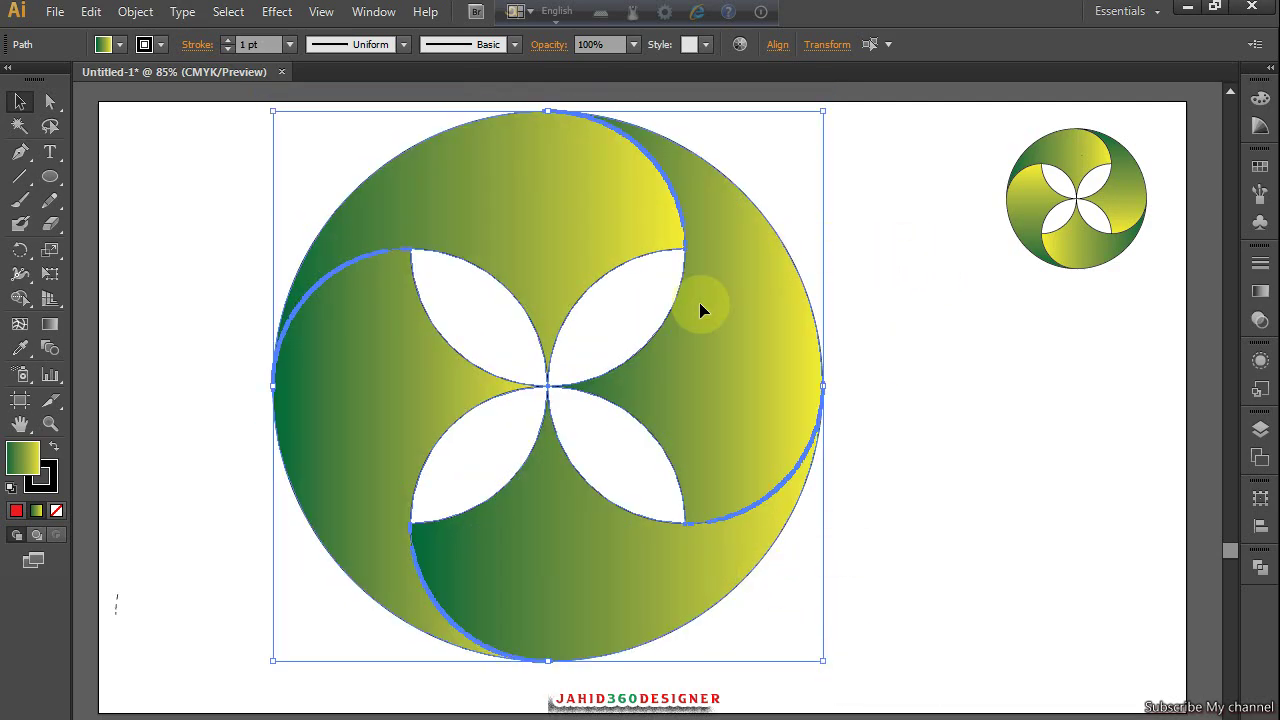